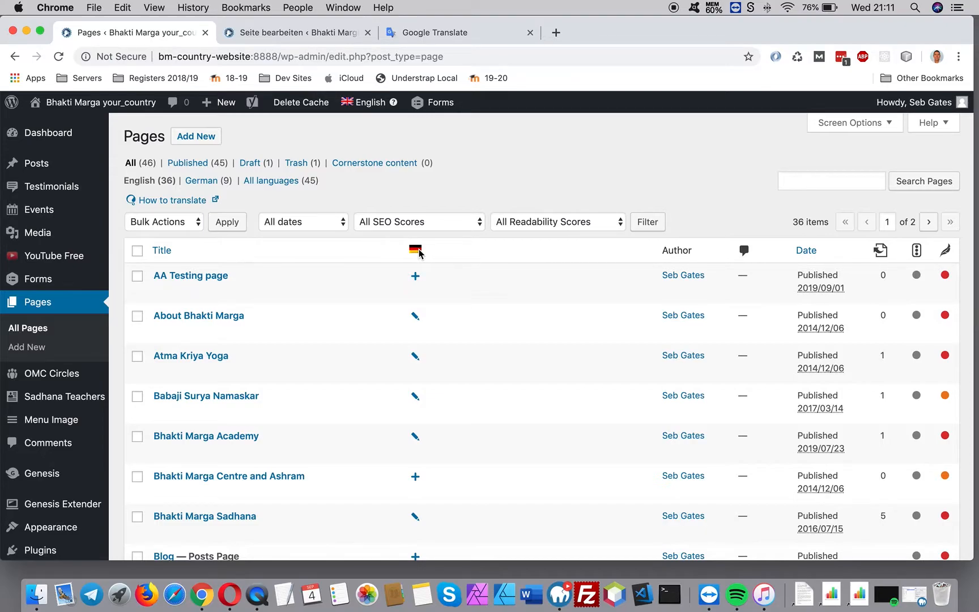
Start a German translation of the Bhakti Marga Centre and Ashram page from the English page list
mouse_move(367, 108)
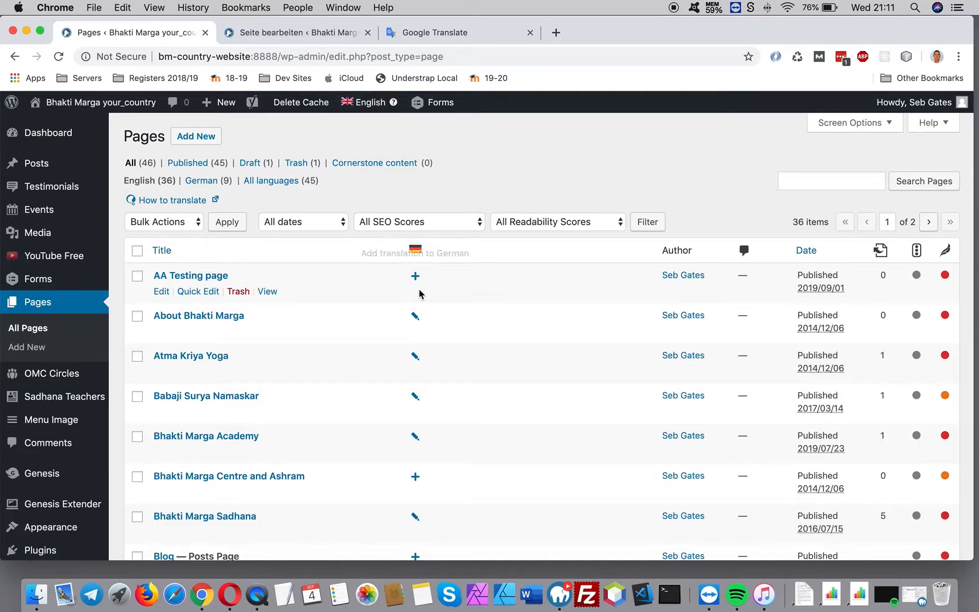
scroll(423, 301, down, 5)
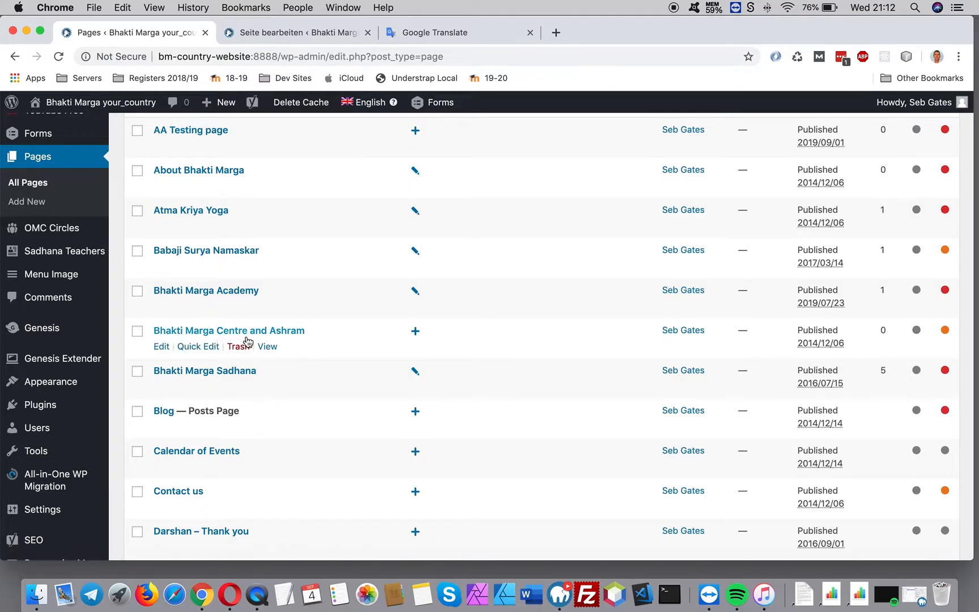
click(415, 332)
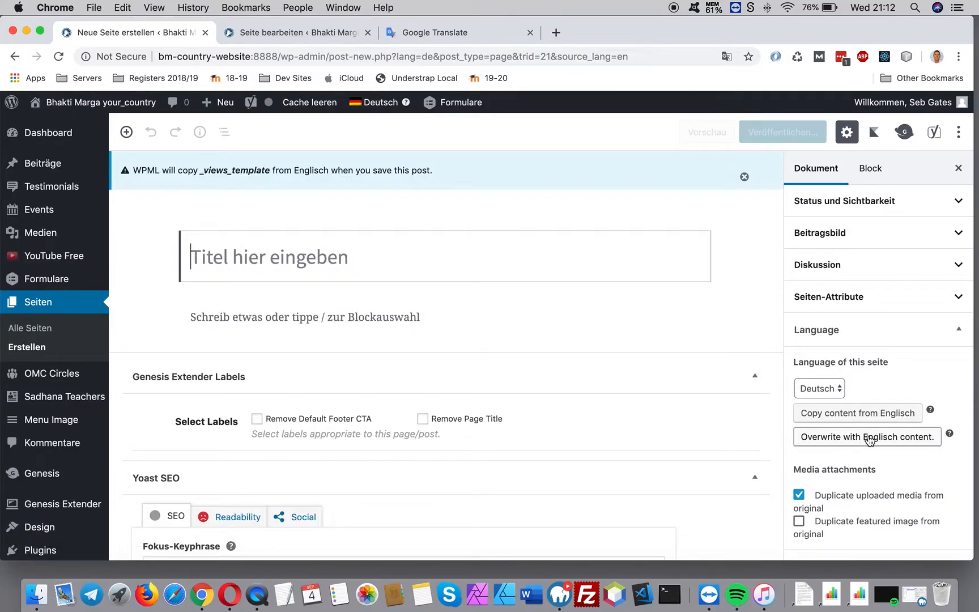
Overwrite the German page with the English content, duplicating the featured image too, and set it to be translated independently
click(798, 520)
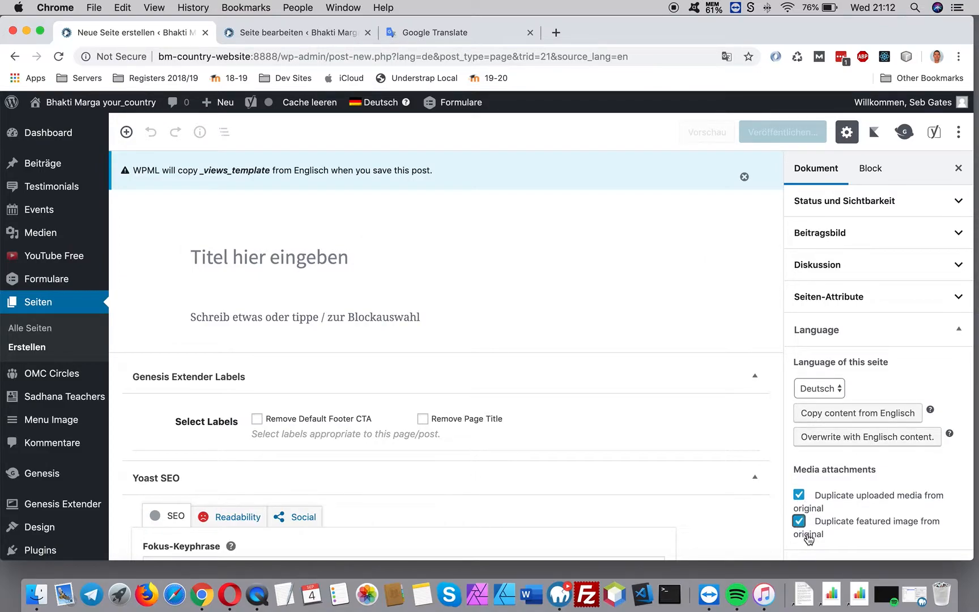
click(890, 437)
click(604, 162)
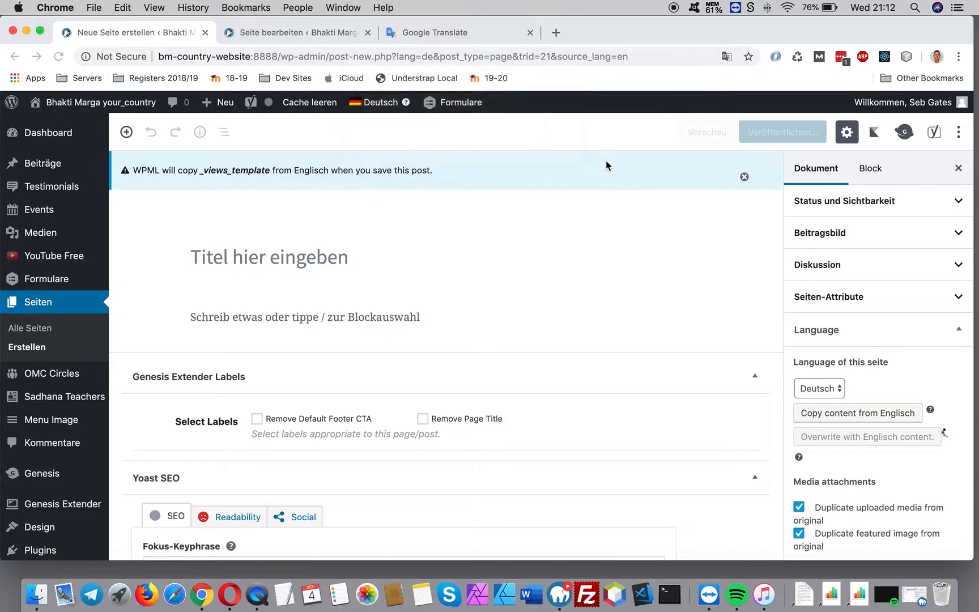
click(567, 257)
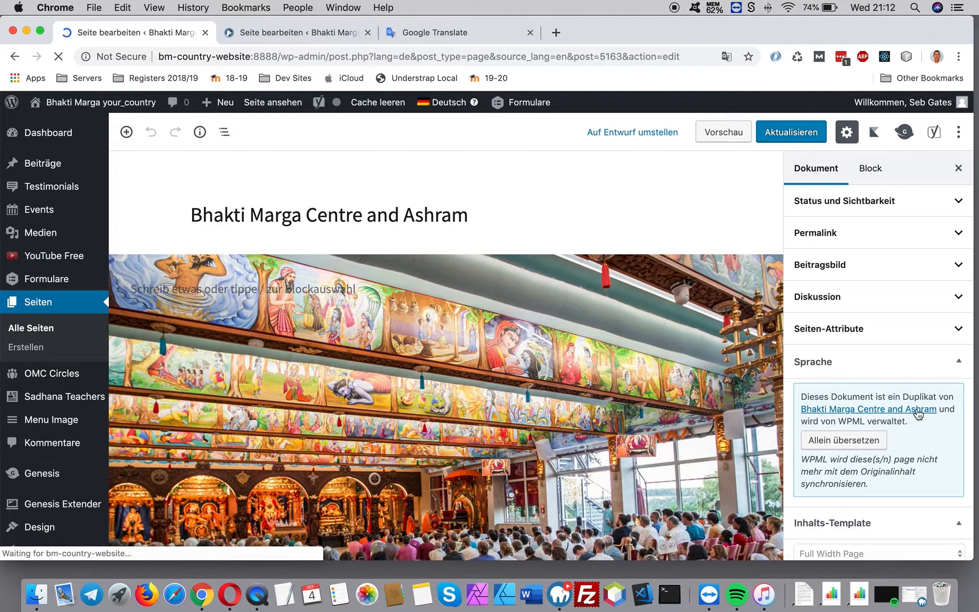
click(844, 441)
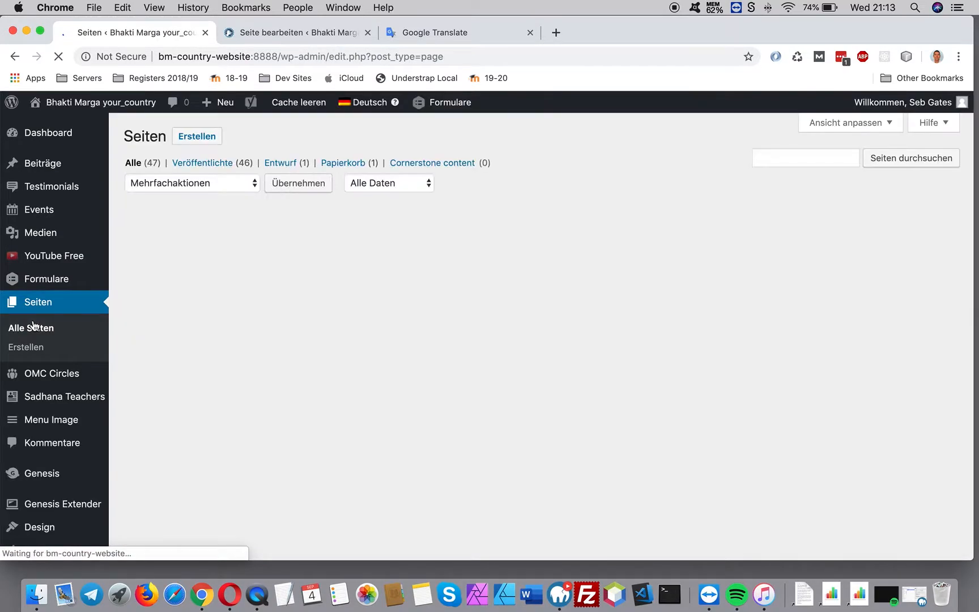
Look through the German page list and switch the admin language to English
scroll(517, 312, down, 5)
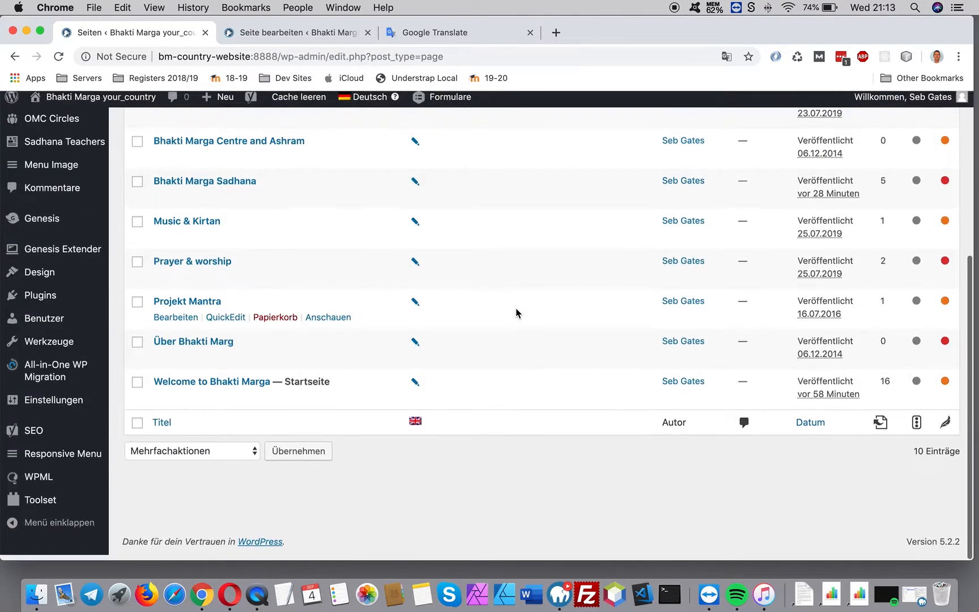
scroll(505, 319, up, 5)
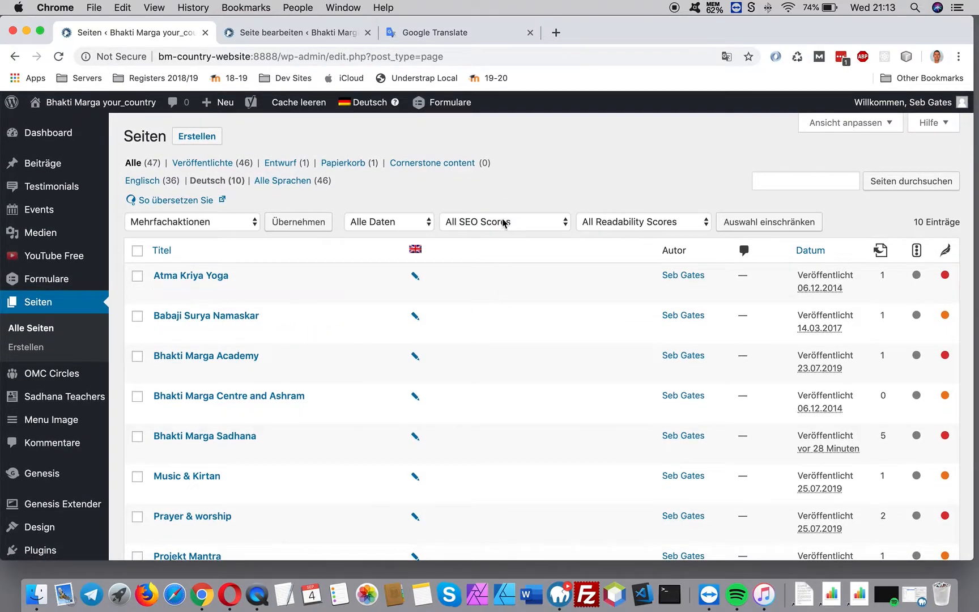
mouse_move(366, 102)
click(366, 126)
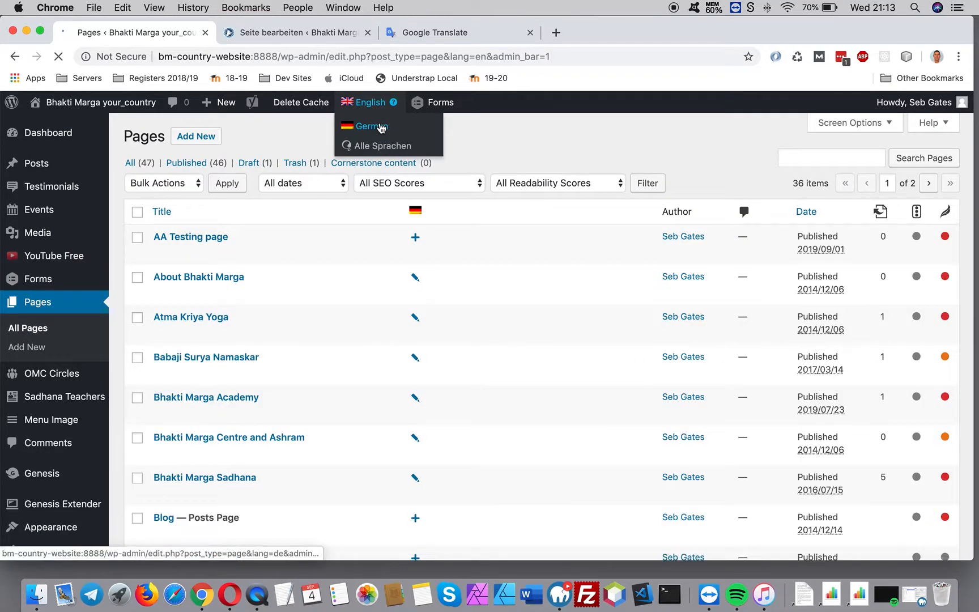
Review the English page list to see which pages have a German translation
mouse_move(367, 112)
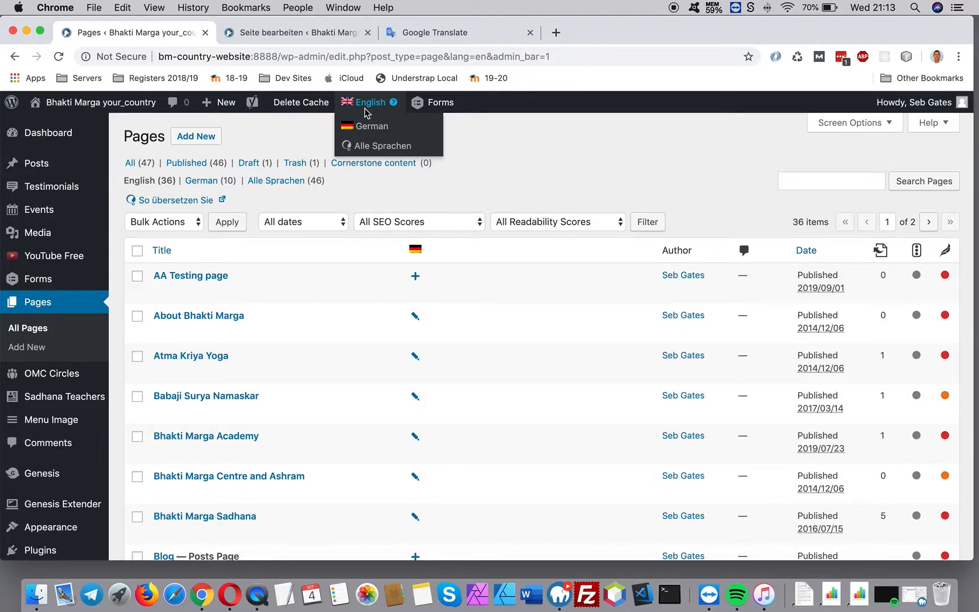
scroll(463, 408, down, 5)
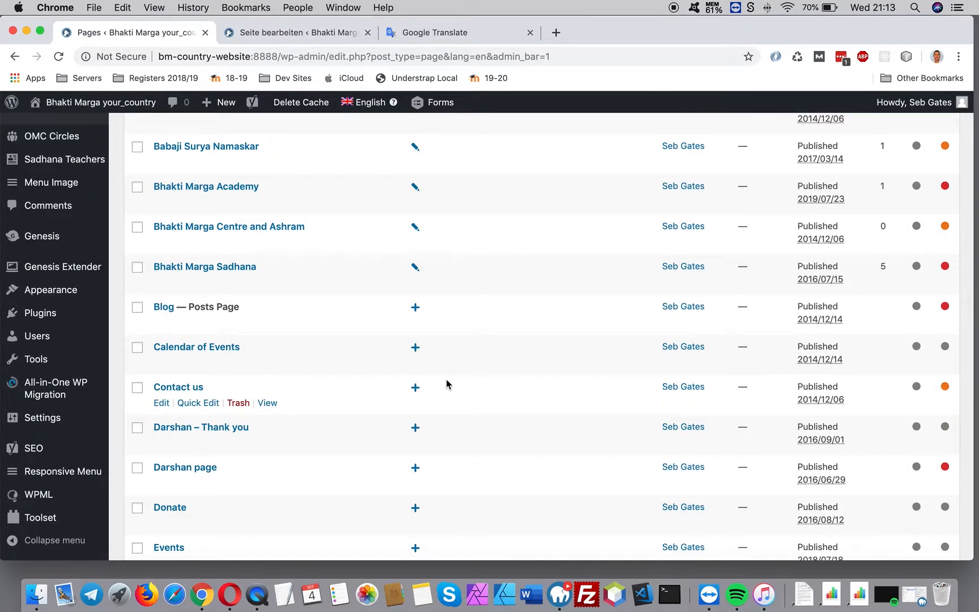
scroll(447, 384, up, 5)
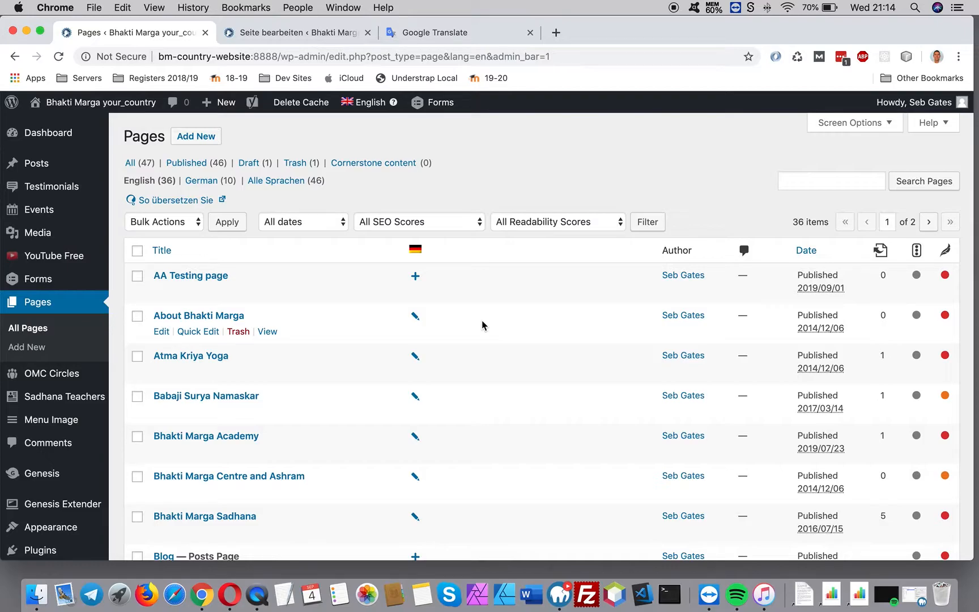
Inspect the ?lang=de part of the German home page's URL, and switch the site to English to view its content
click(277, 34)
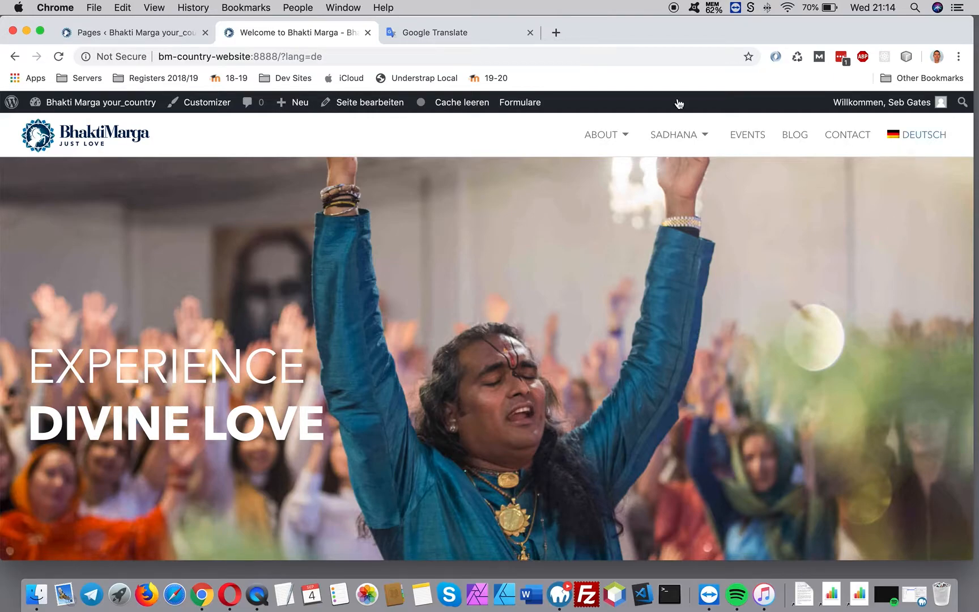
drag(324, 57, 283, 64)
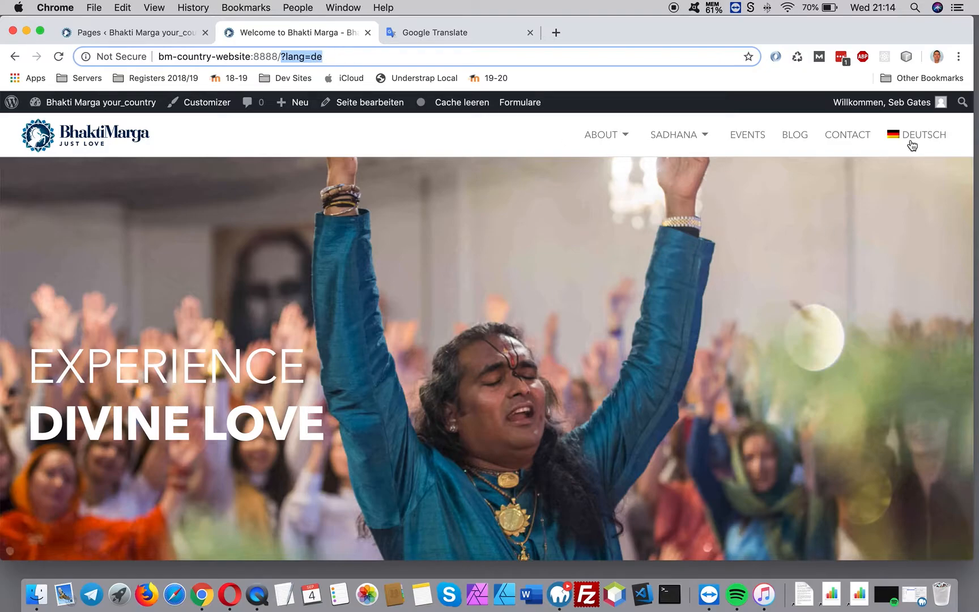
mouse_move(910, 134)
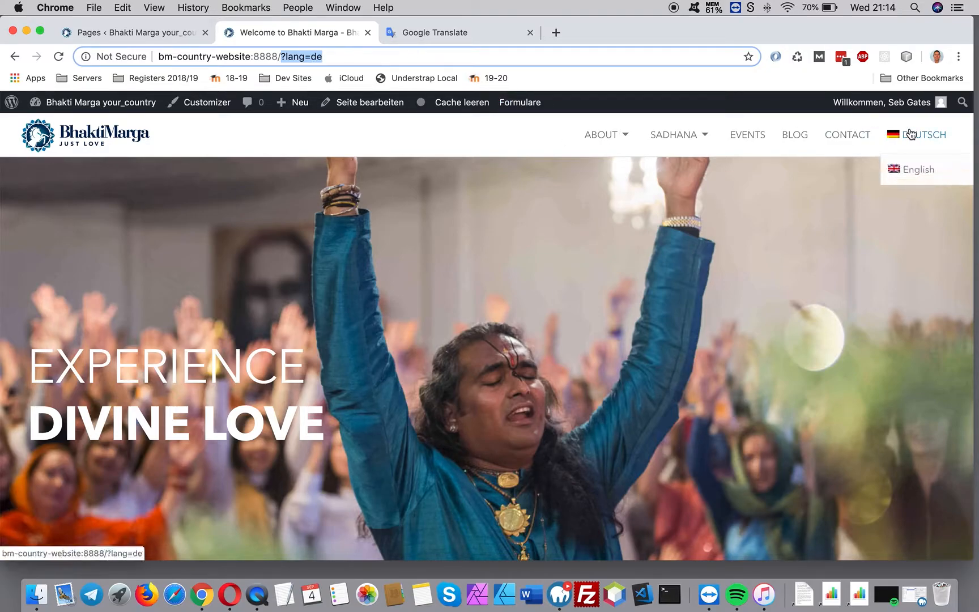
click(908, 172)
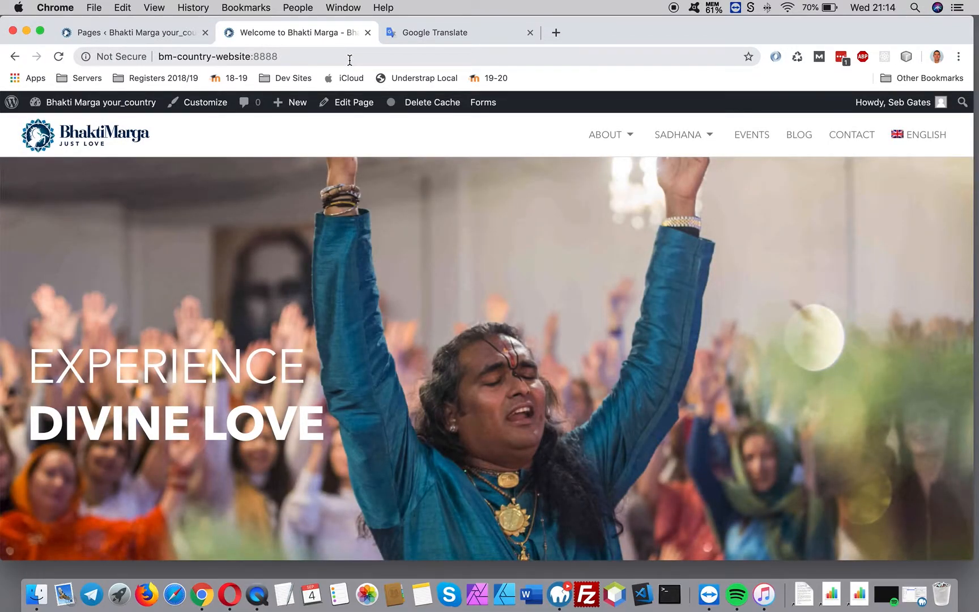
scroll(476, 203, down, 6)
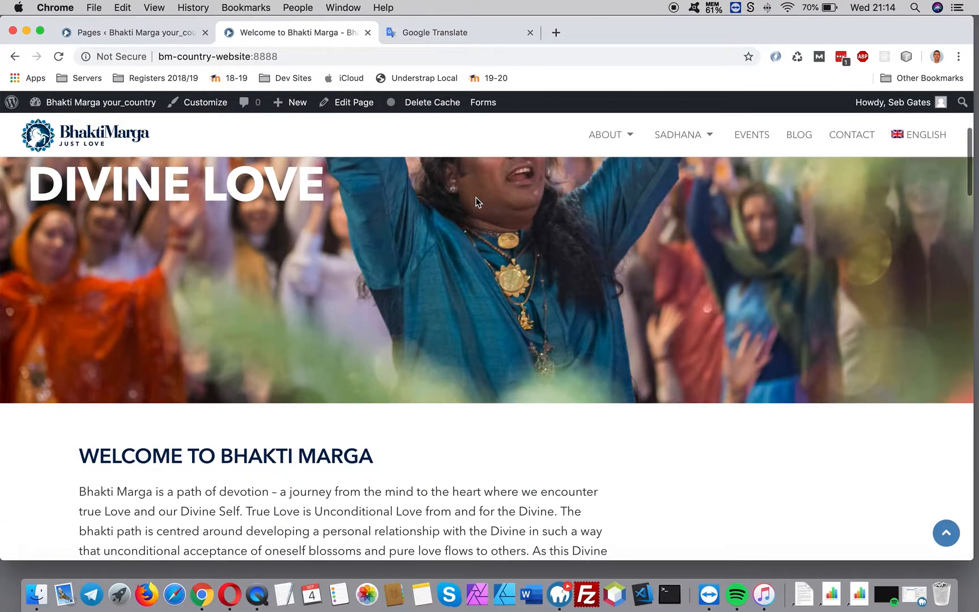
scroll(475, 202, up, 6)
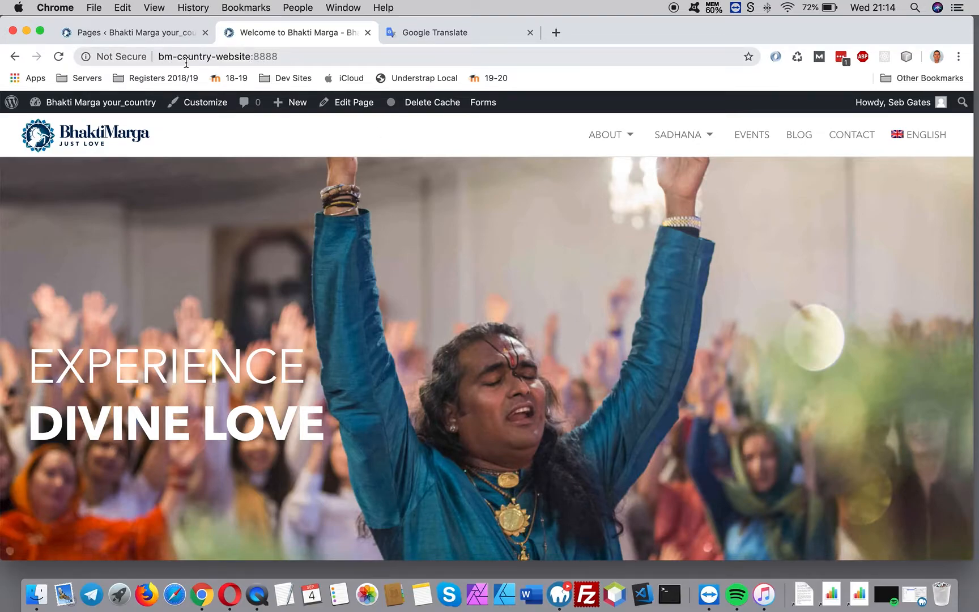
Return to the site admin and open the WPML language settings
click(151, 39)
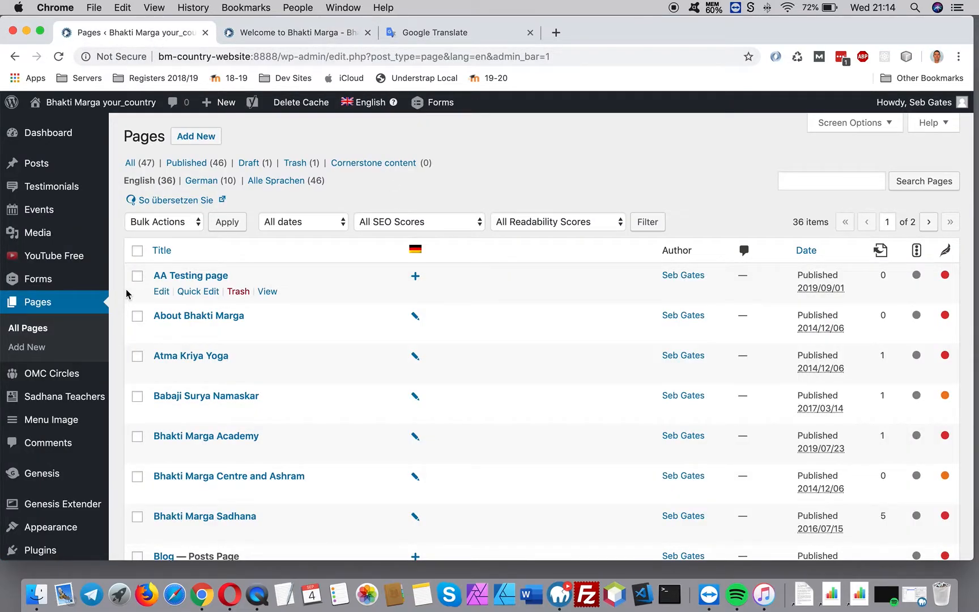
scroll(49, 371, down, 2)
scroll(49, 371, down, 5)
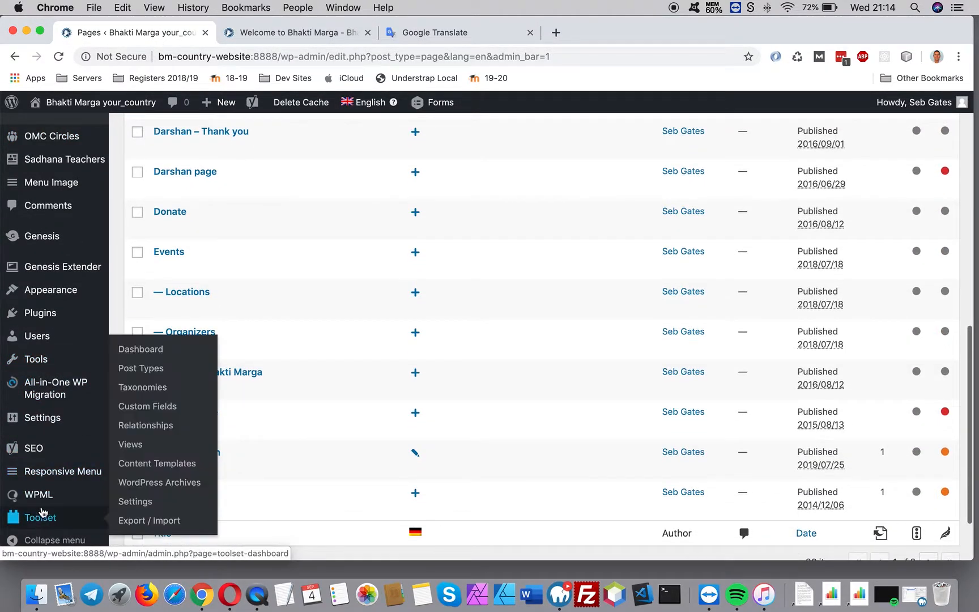
mouse_move(45, 503)
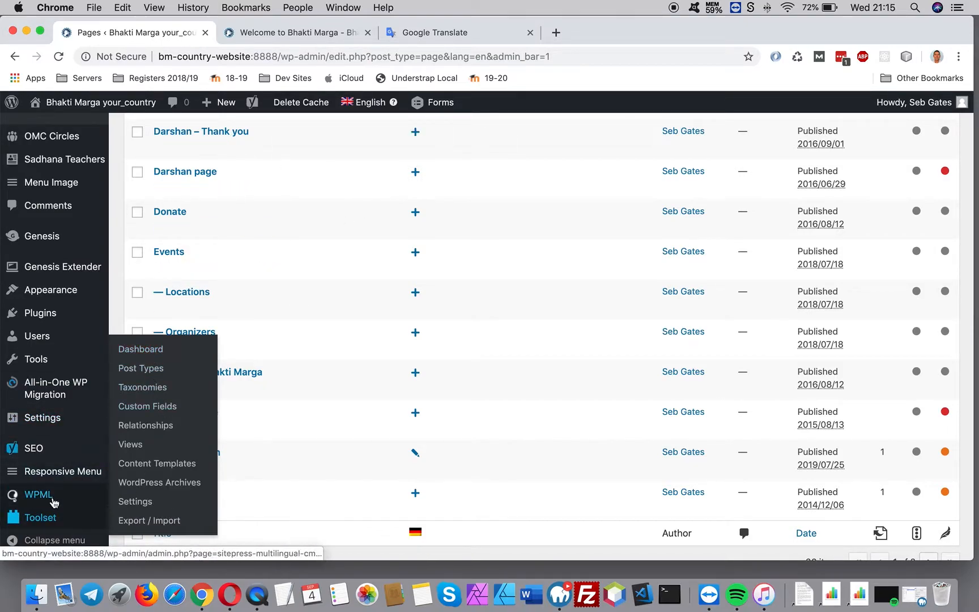
scroll(54, 503, up, 1)
scroll(141, 375, down, 1)
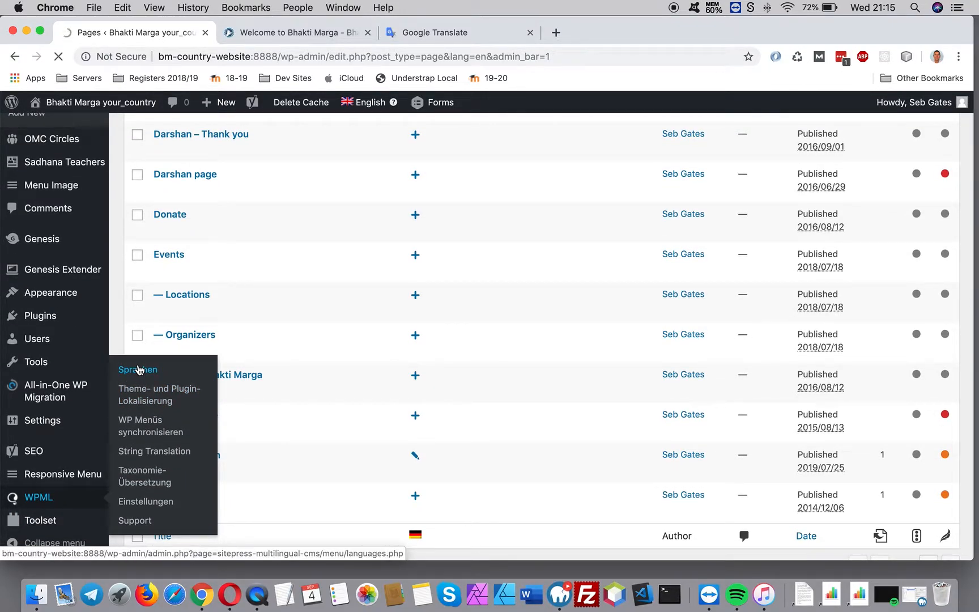
click(138, 370)
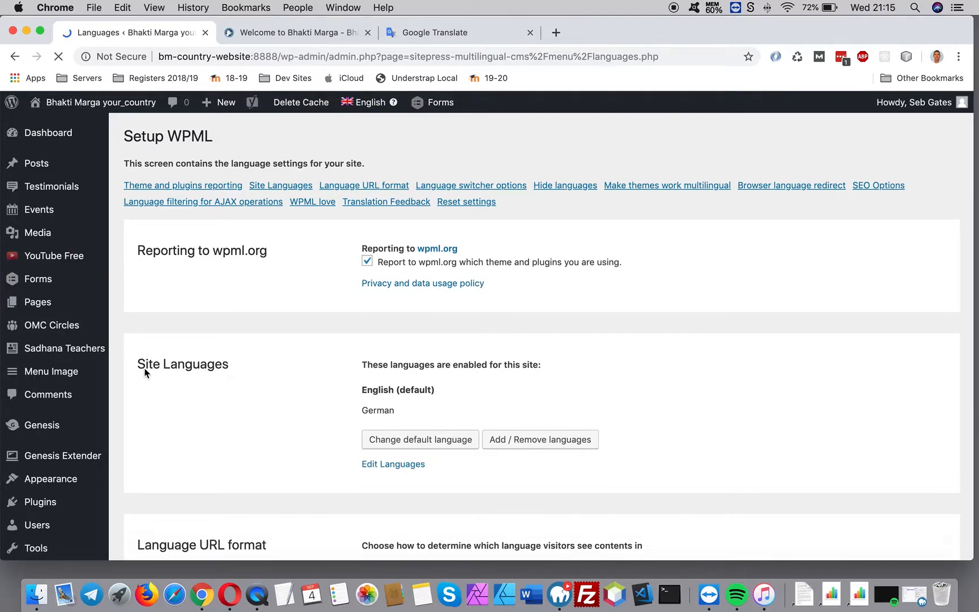
Change the site's default language to German and save the setting
click(425, 444)
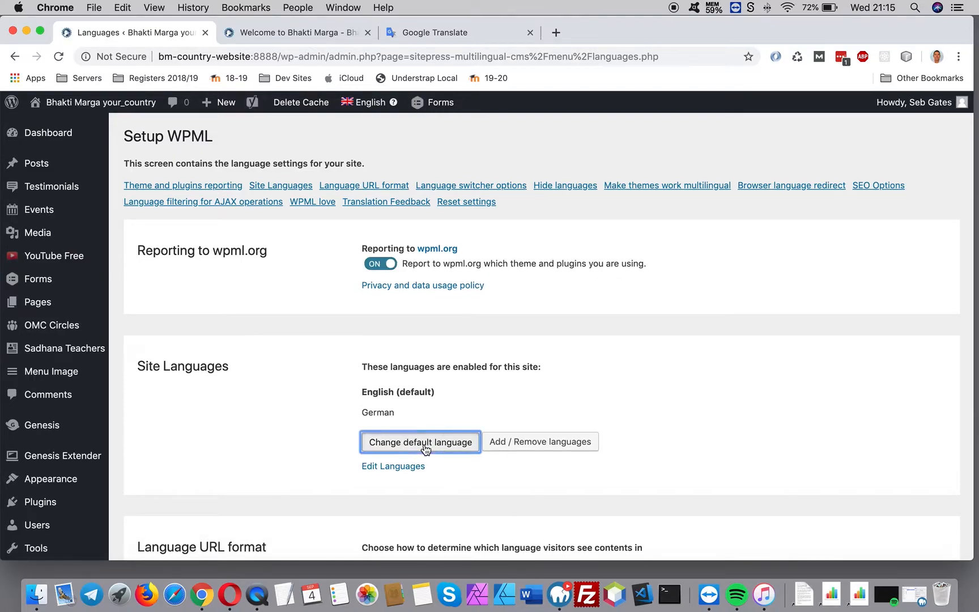
click(367, 412)
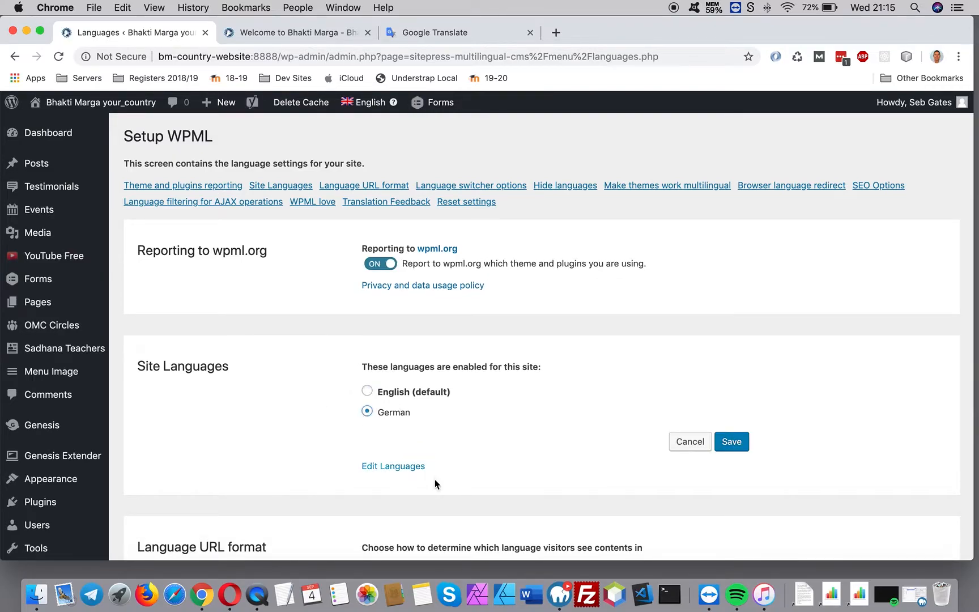
click(737, 449)
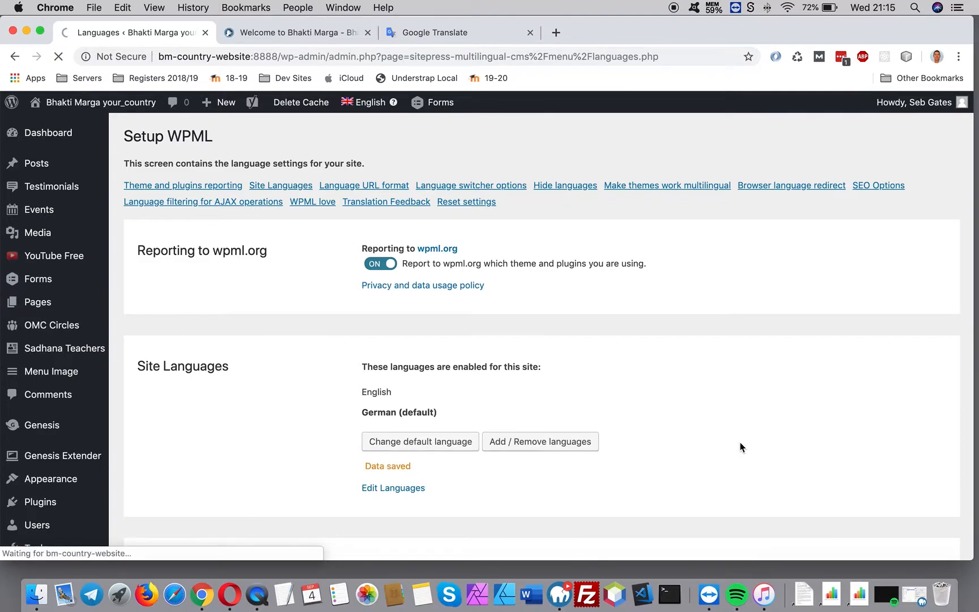
Reload the site's home page and examine the language of its menu, heading and introductory text
click(248, 25)
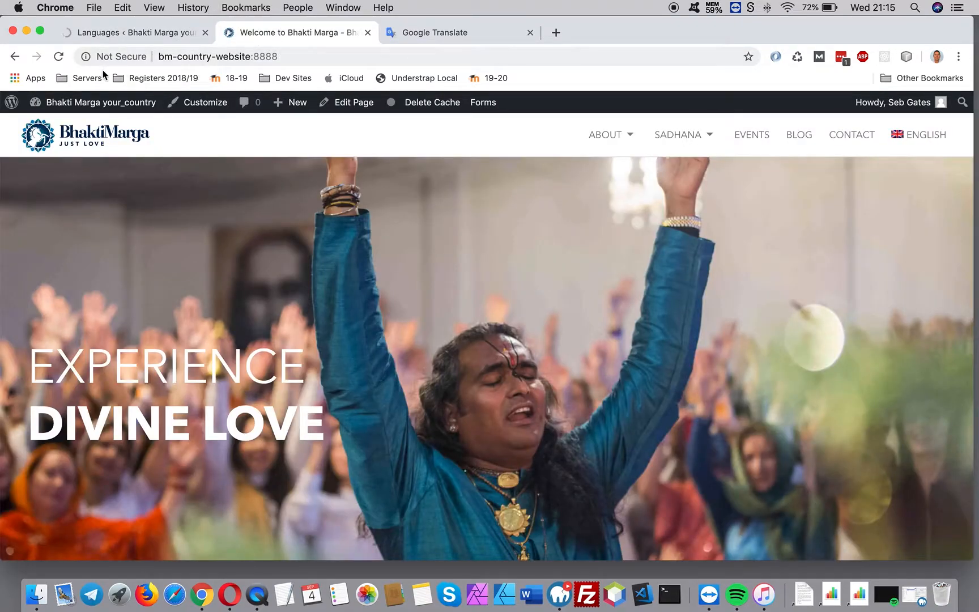
click(59, 57)
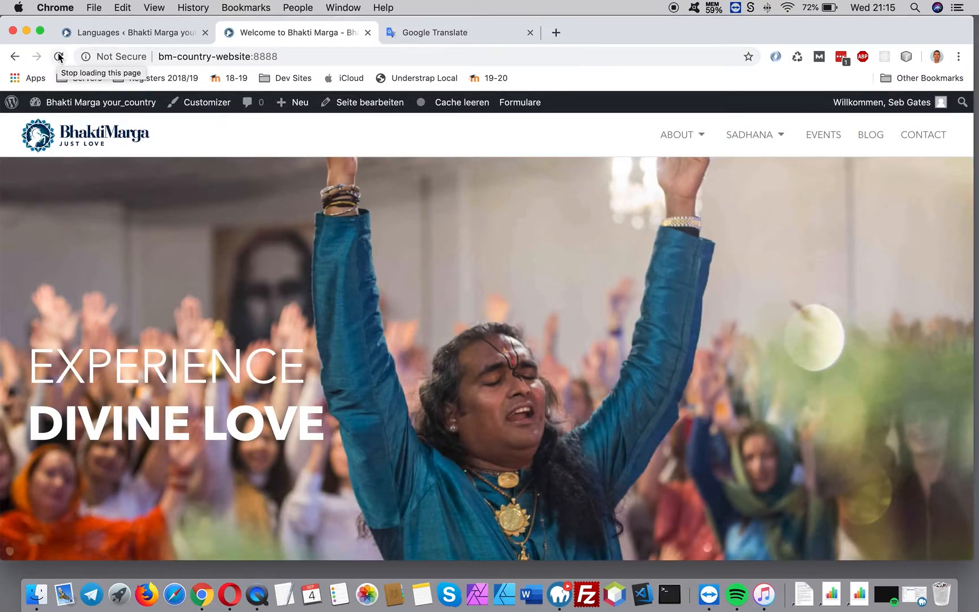
scroll(713, 351, down, 5)
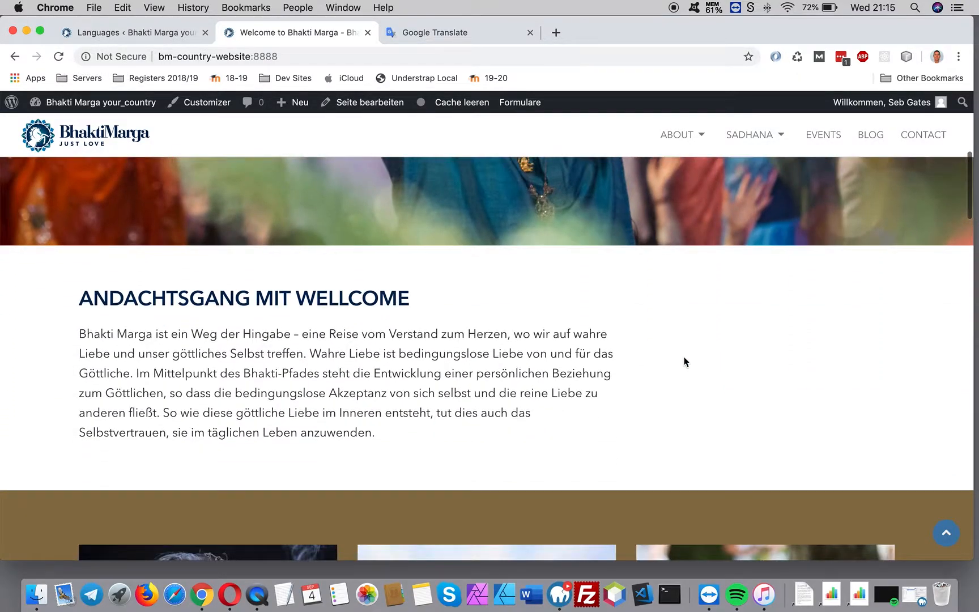
drag(386, 443, 76, 291)
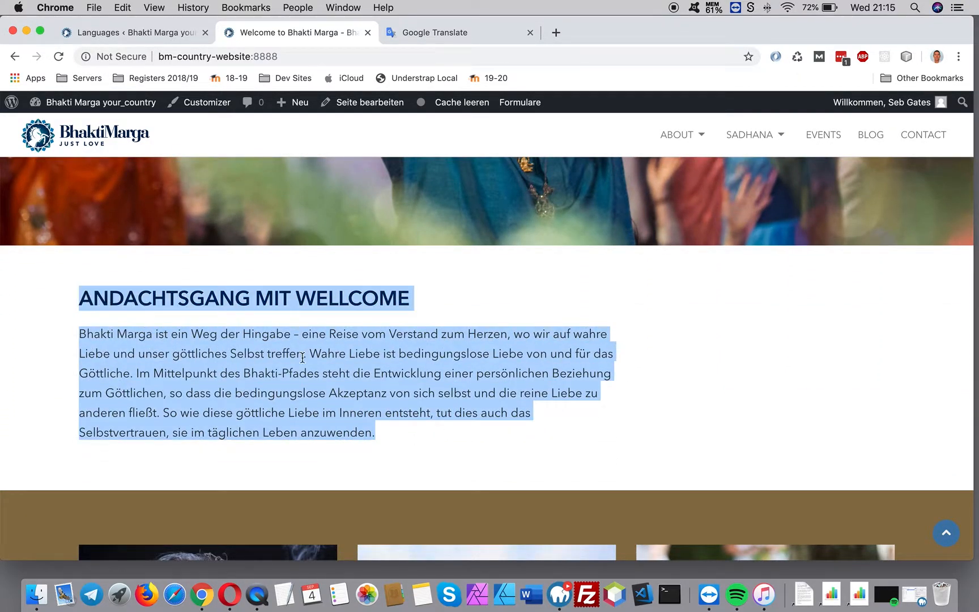
scroll(306, 353, up, 5)
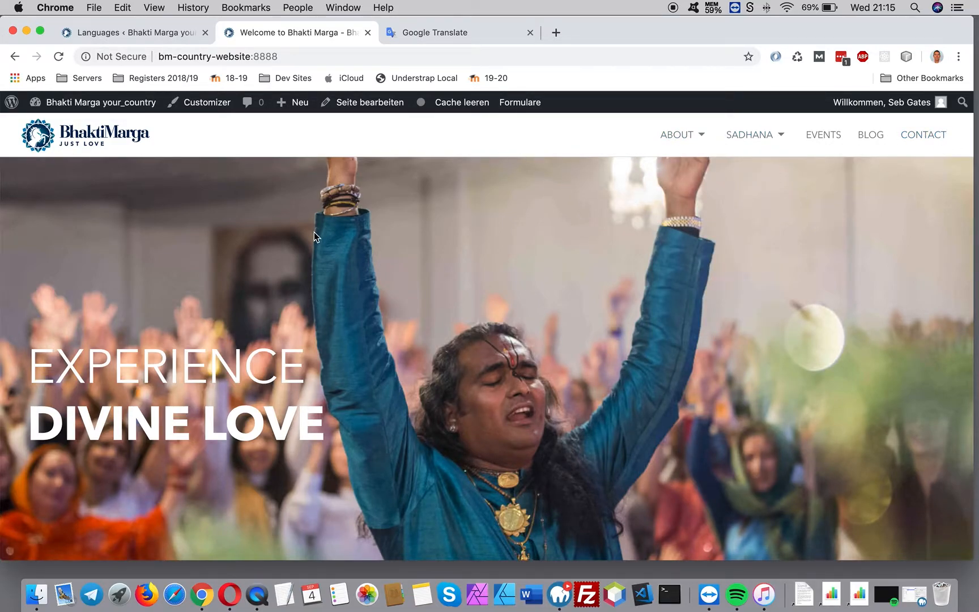
scroll(92, 207, down, 5)
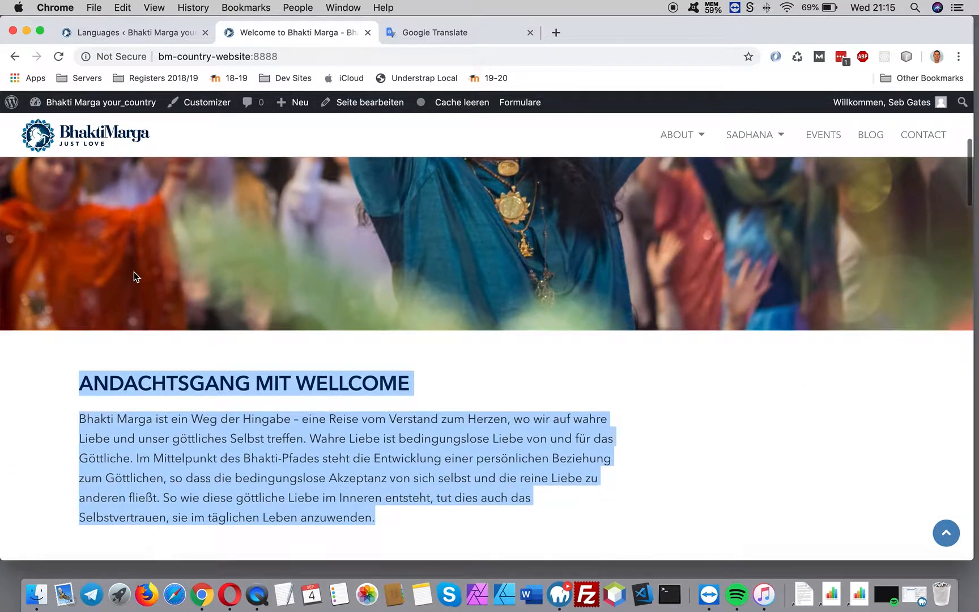
scroll(134, 271, down, 2)
click(416, 430)
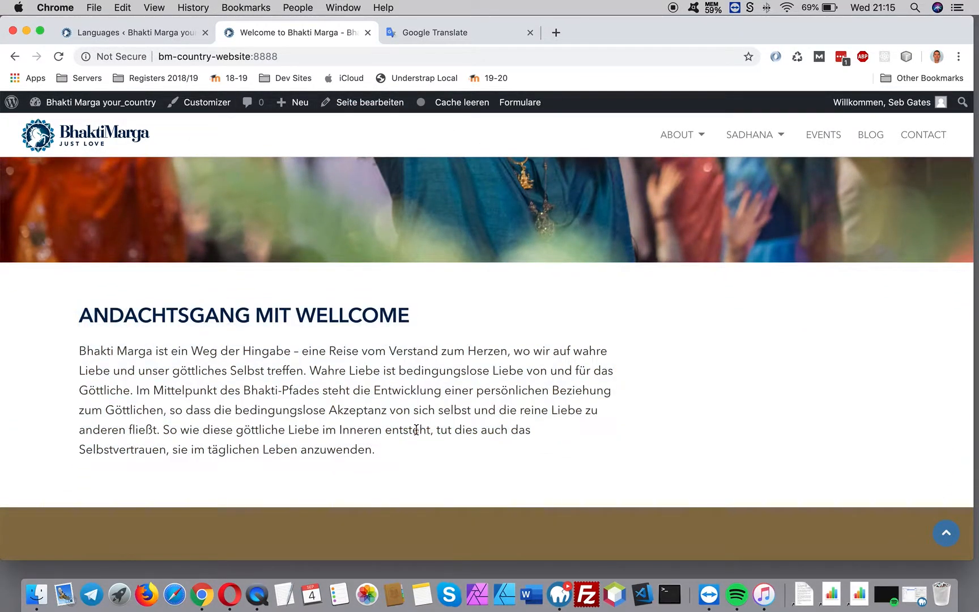
scroll(603, 408, down, 3)
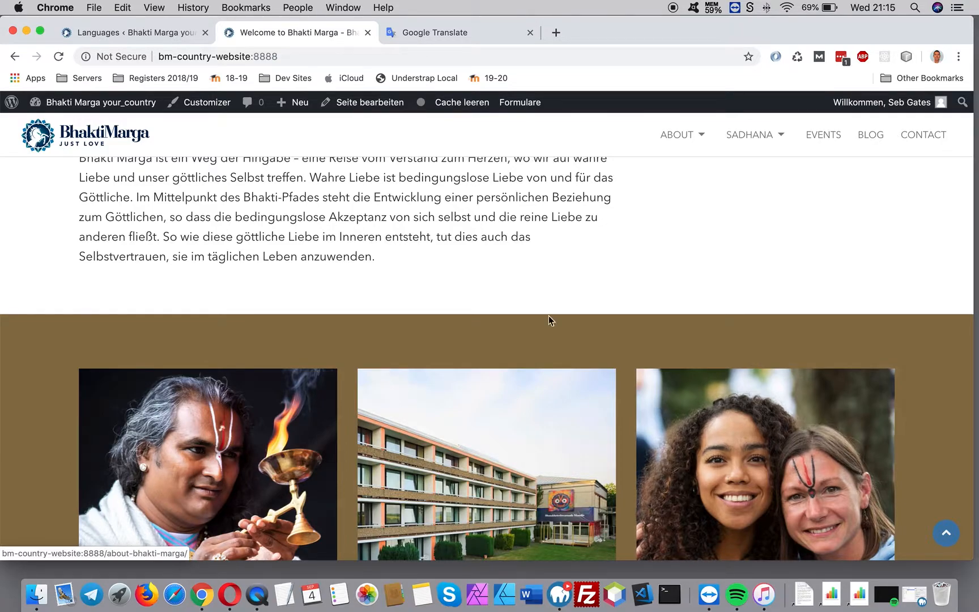
scroll(549, 316, up, 10)
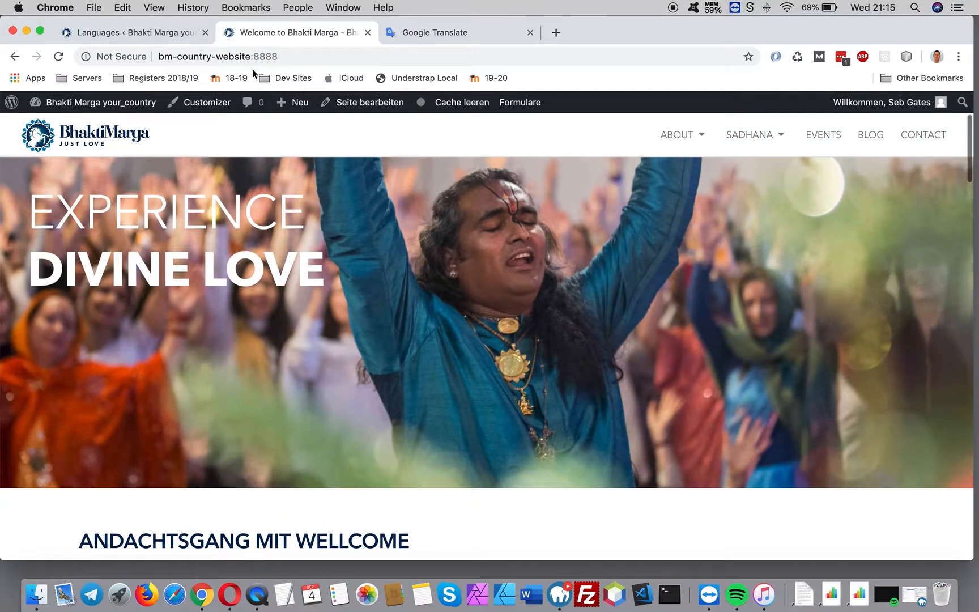
Check the default language in the WPML setup and compare it with the home page's base URL
click(130, 33)
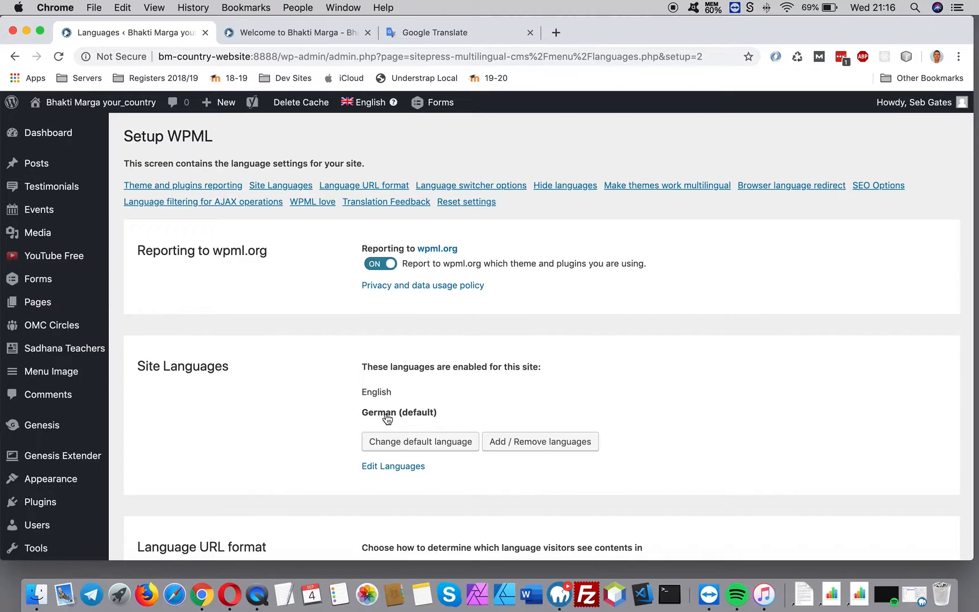
click(317, 33)
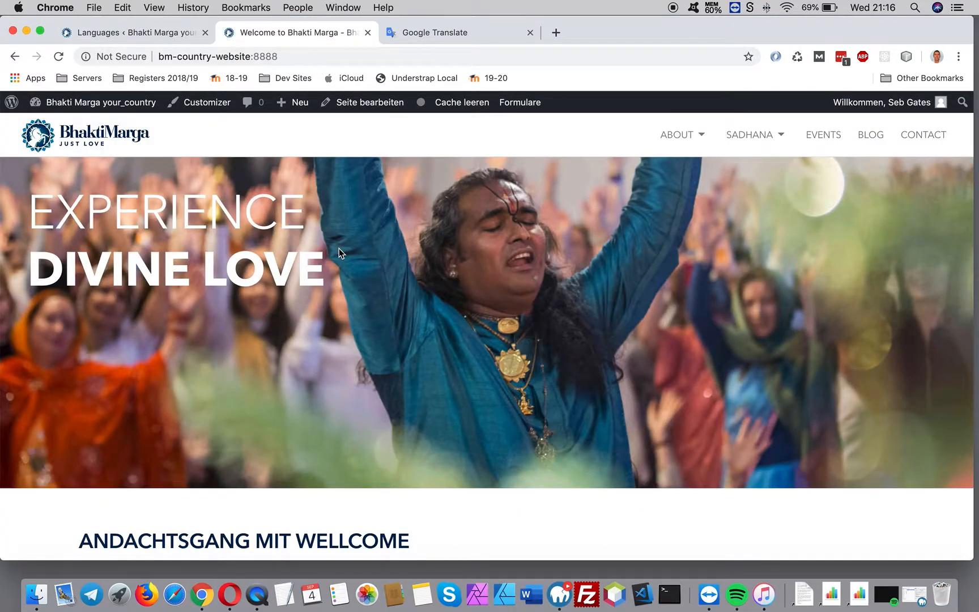
click(177, 55)
drag(177, 55, 136, 57)
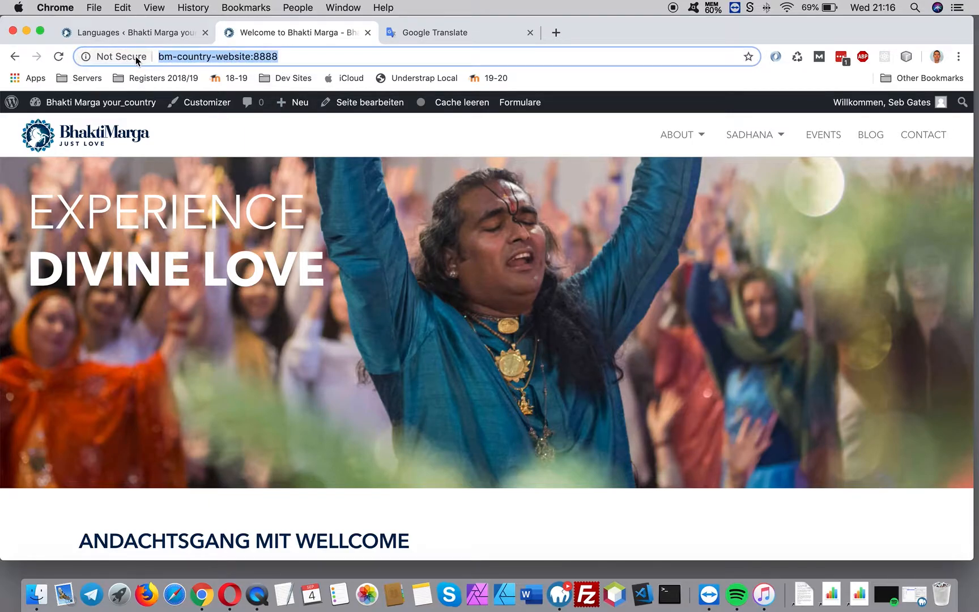